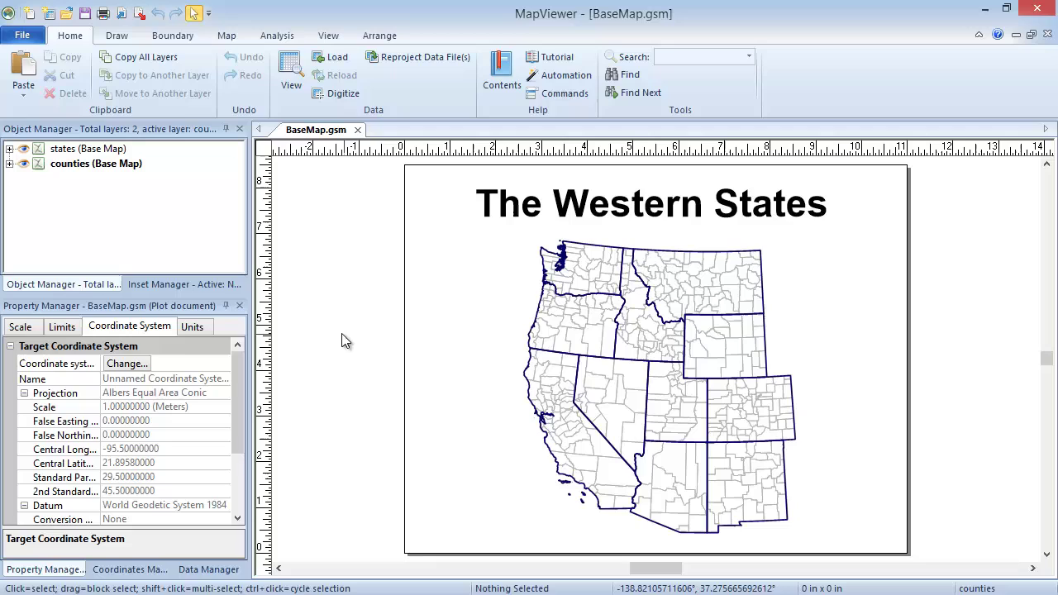
Create a new empty plot document.
click(22, 36)
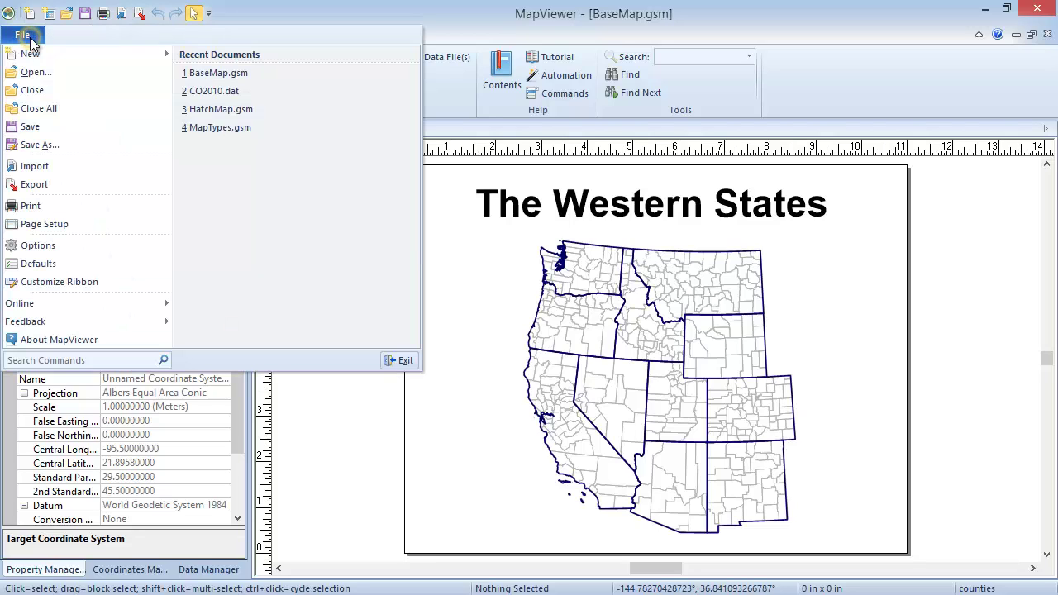
mouse_move(42, 53)
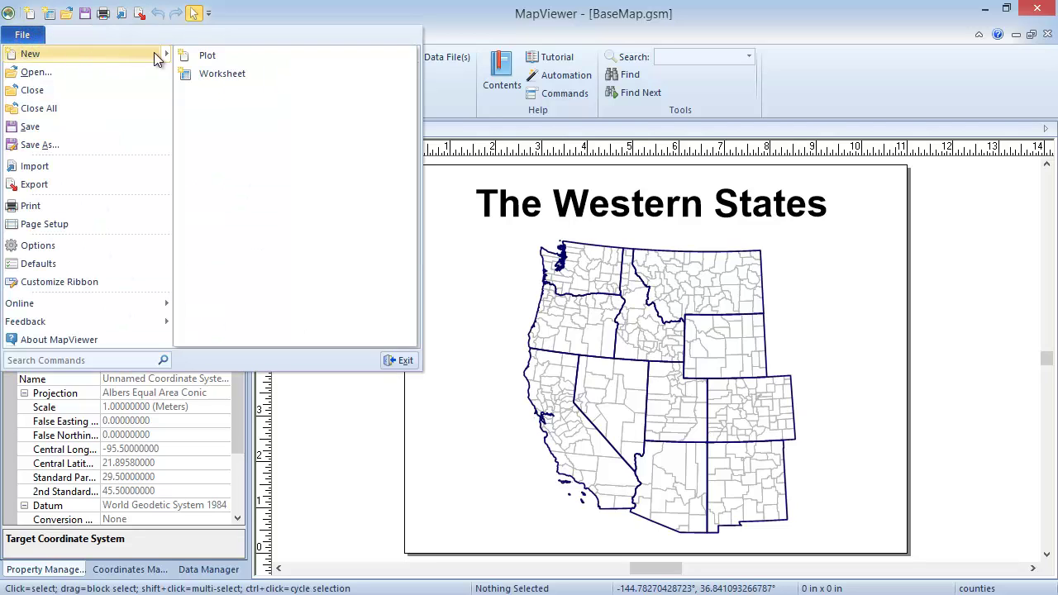
click(236, 56)
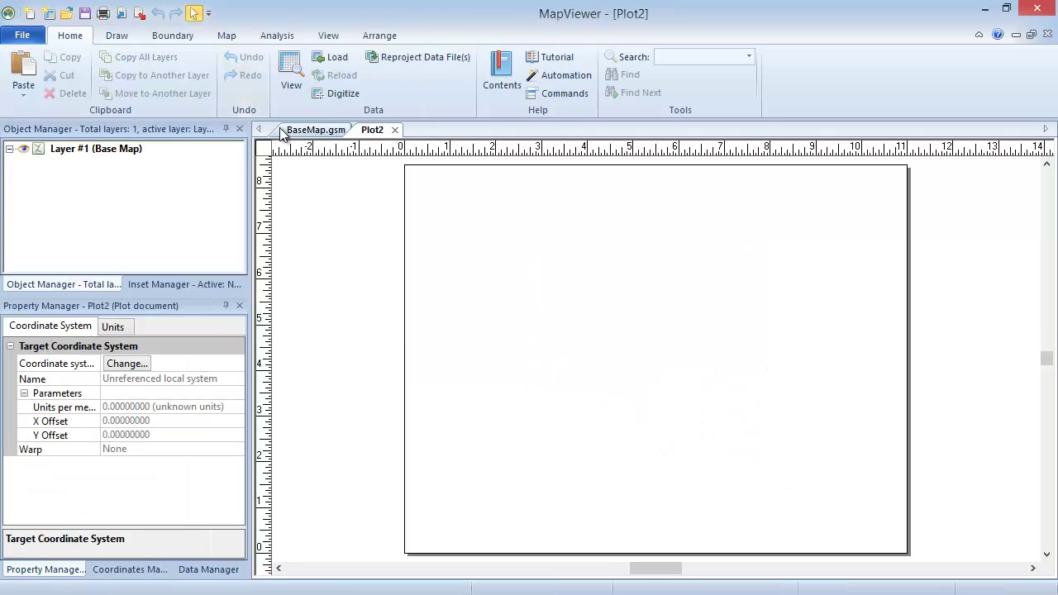
Start a base map by importing the AFRICA.GSB boundary file.
click(227, 35)
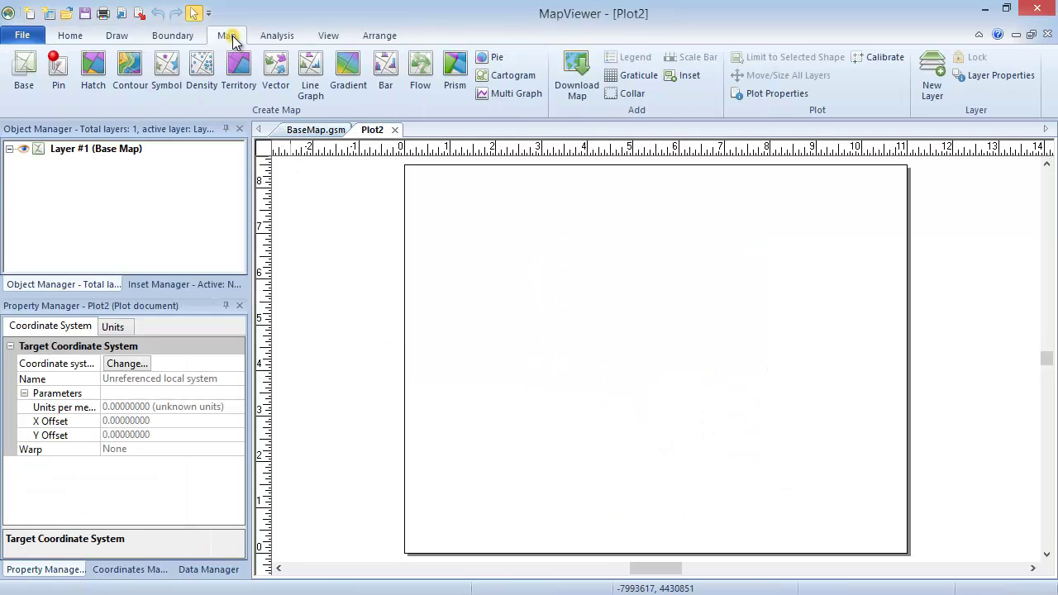
click(29, 87)
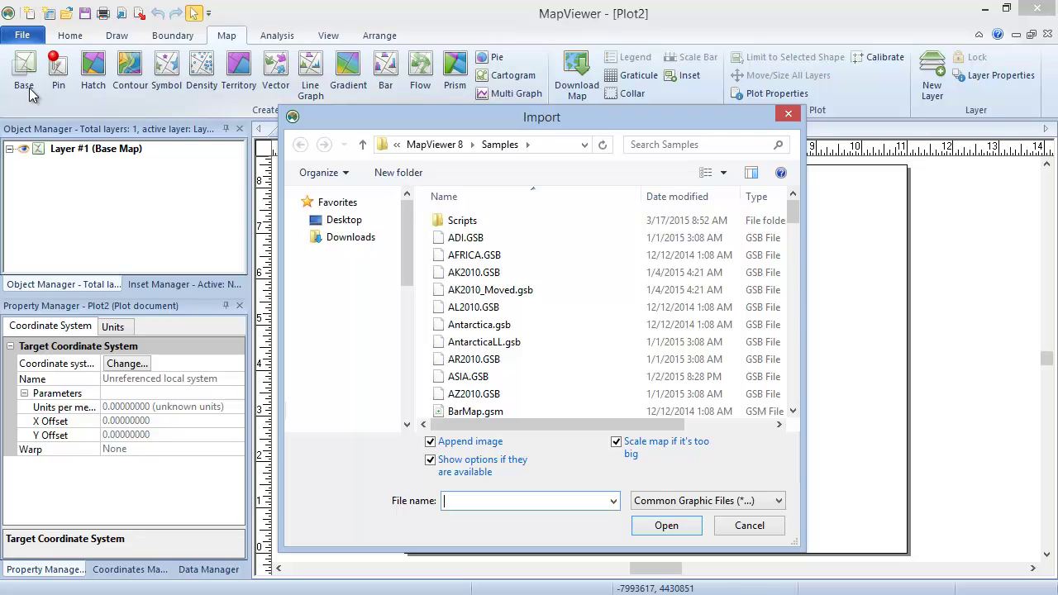
click(579, 259)
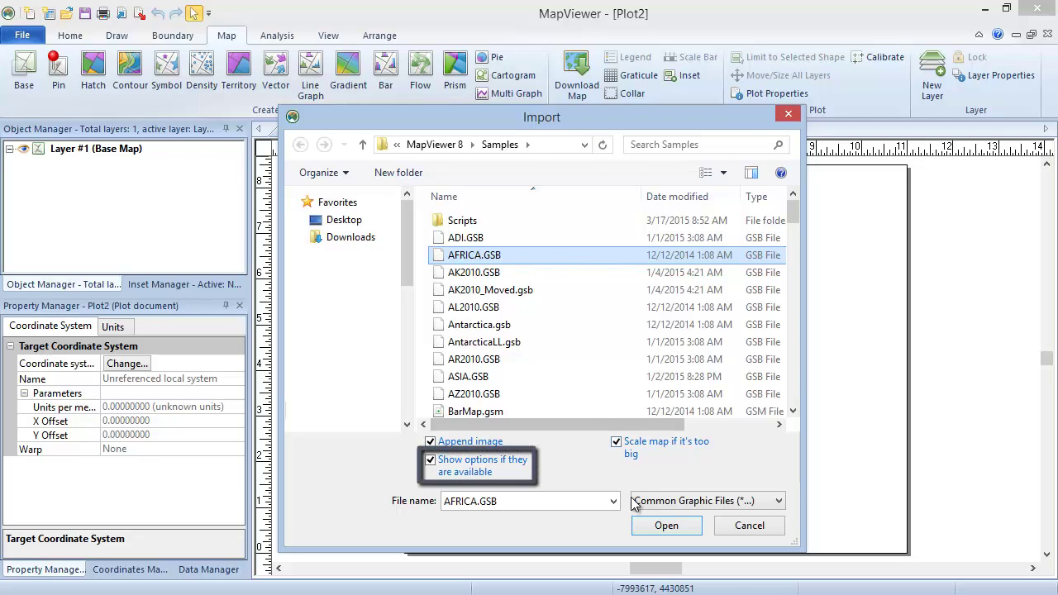
click(643, 529)
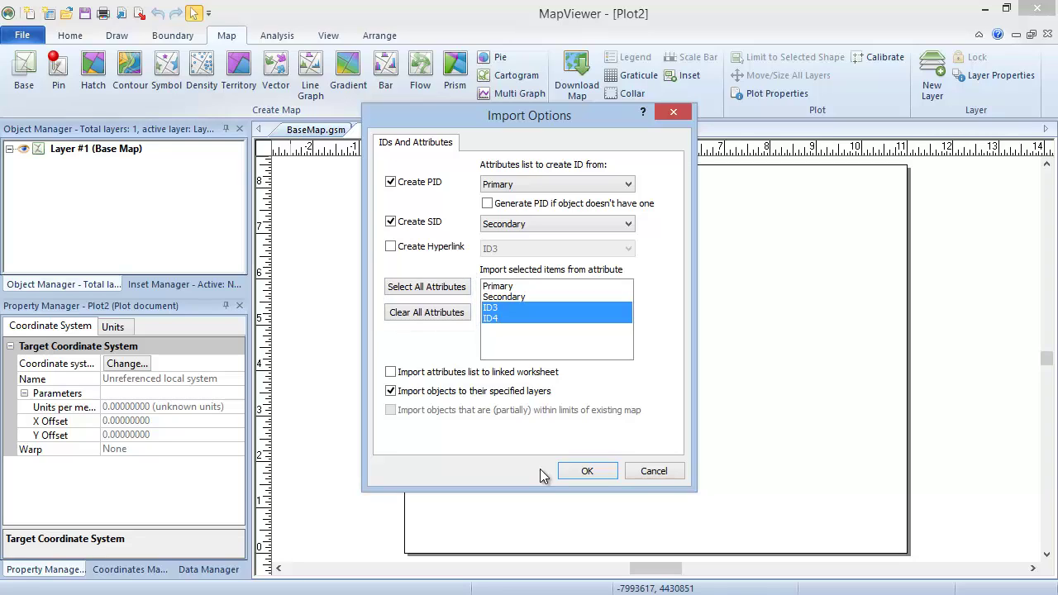
click(604, 470)
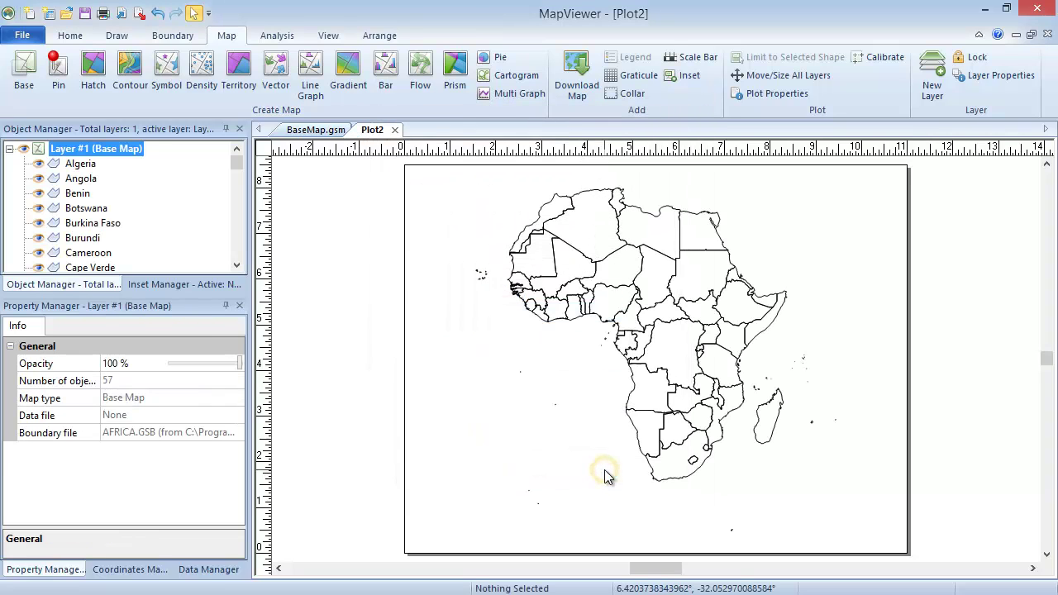
click(339, 350)
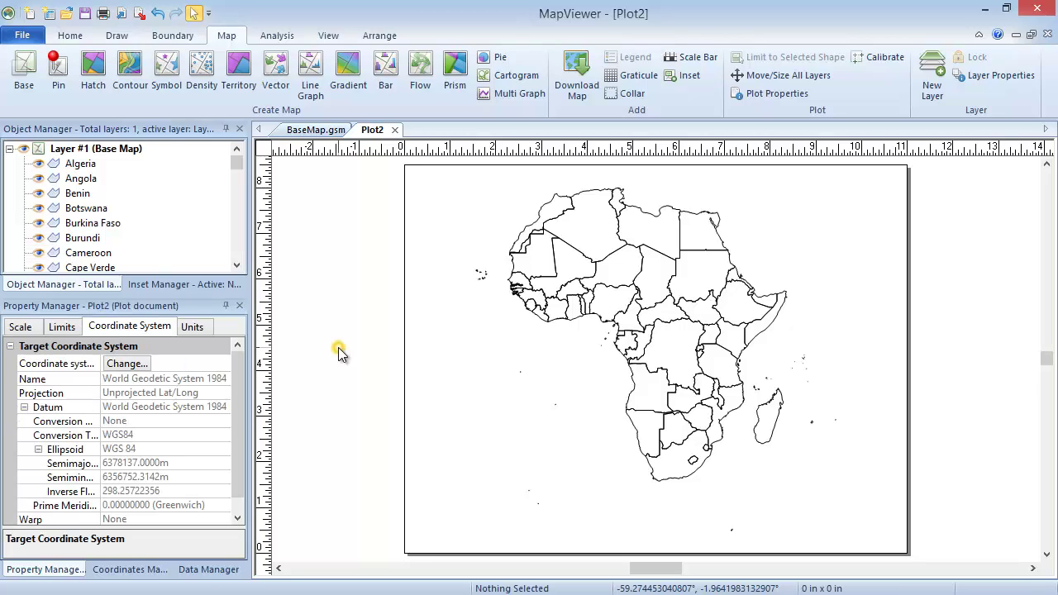
click(226, 36)
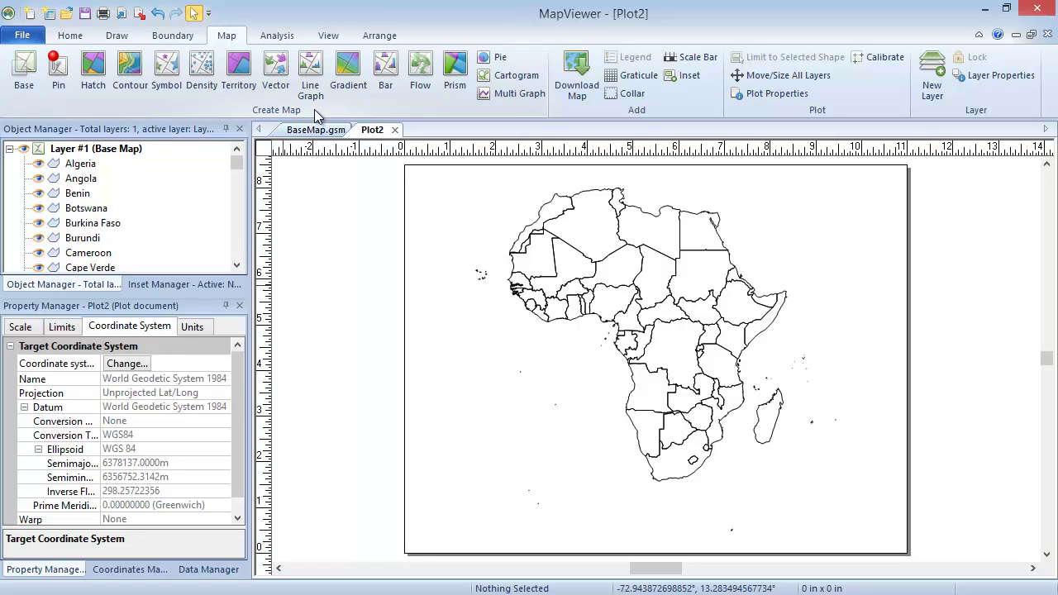
click(37, 158)
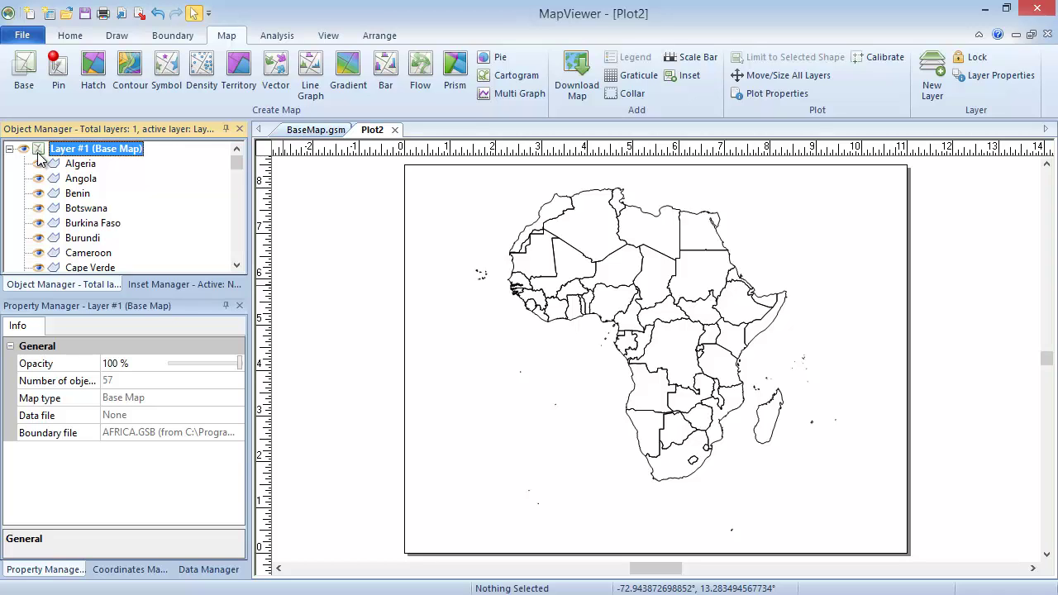
Draw Algeria's outline in blue with a 0.03 in line width.
click(81, 164)
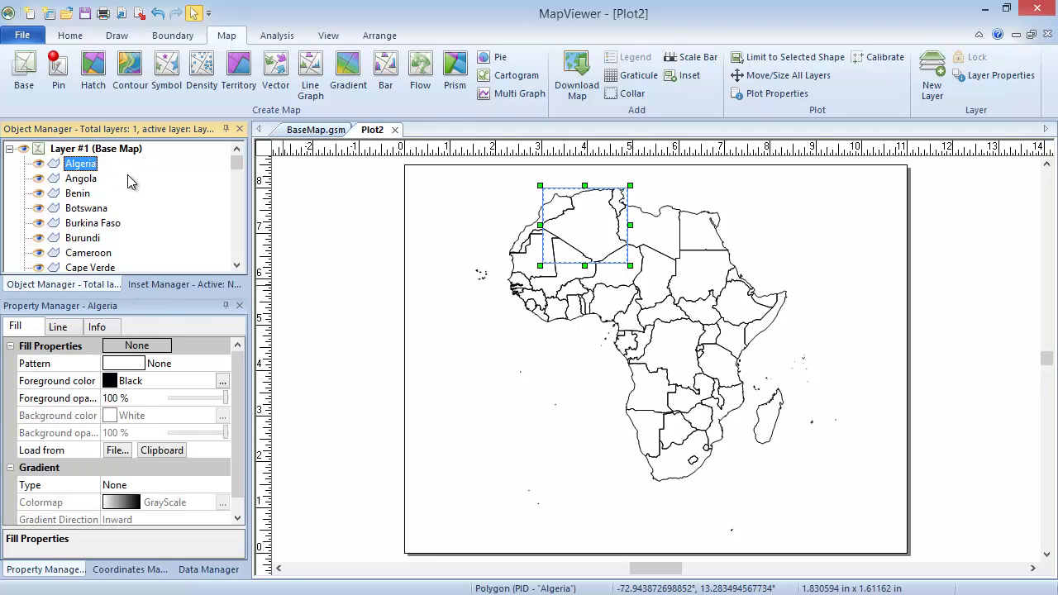
click(69, 327)
click(156, 380)
click(156, 379)
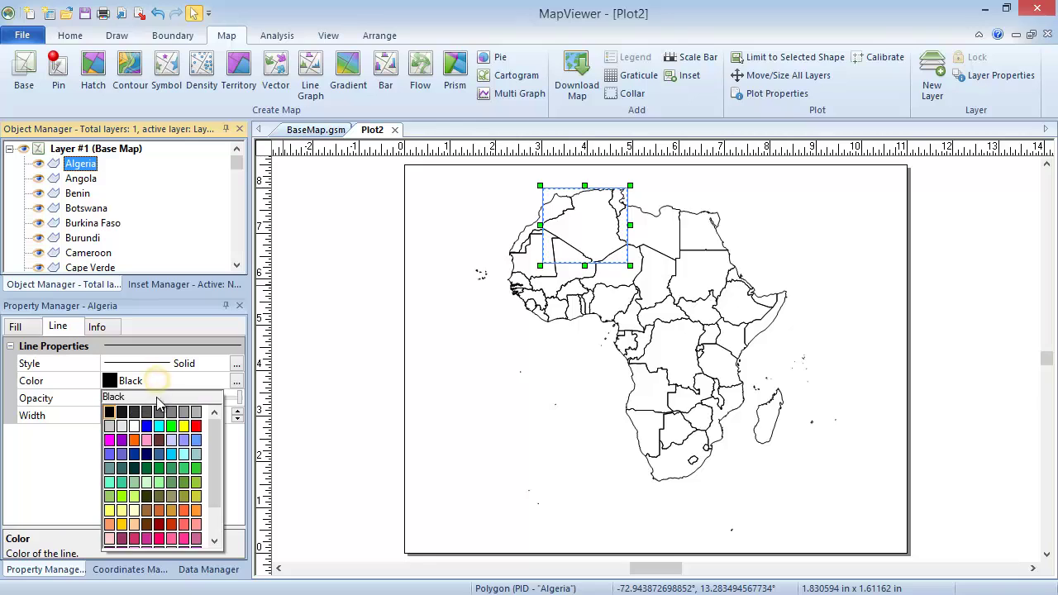
click(148, 425)
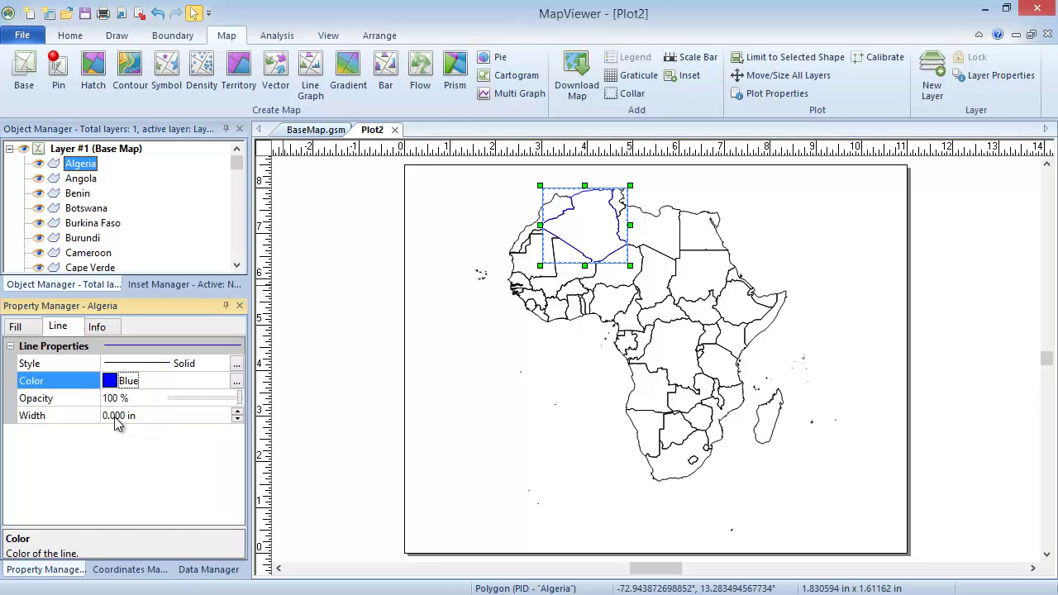
click(117, 420)
text(.03)
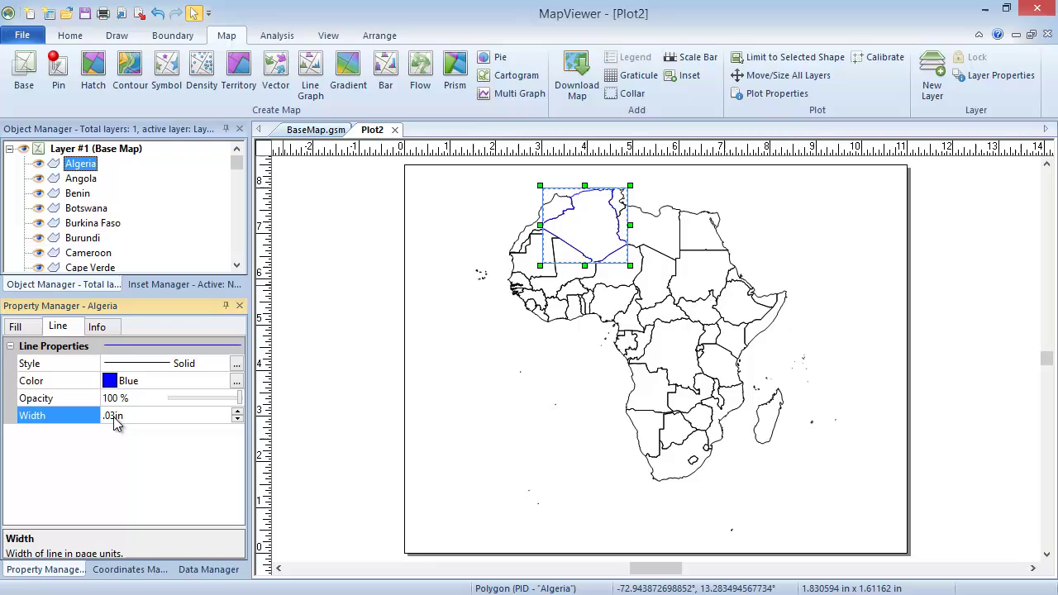
key(Return)
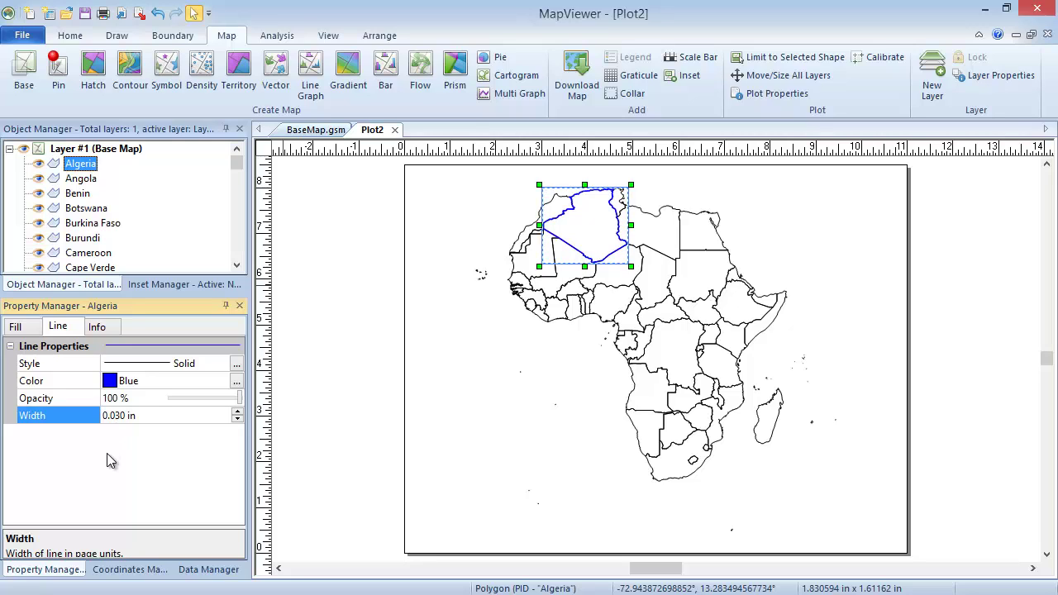
Show Algeria's Info details down to the attributes ID3 DZA and ID4 Sovereign country.
click(122, 327)
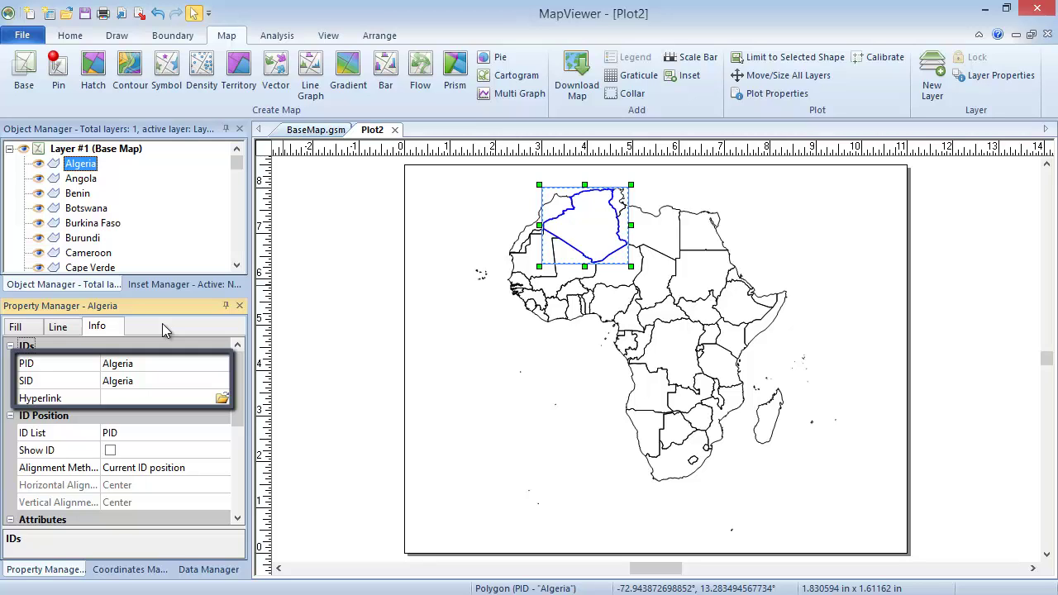
drag(235, 382, 238, 456)
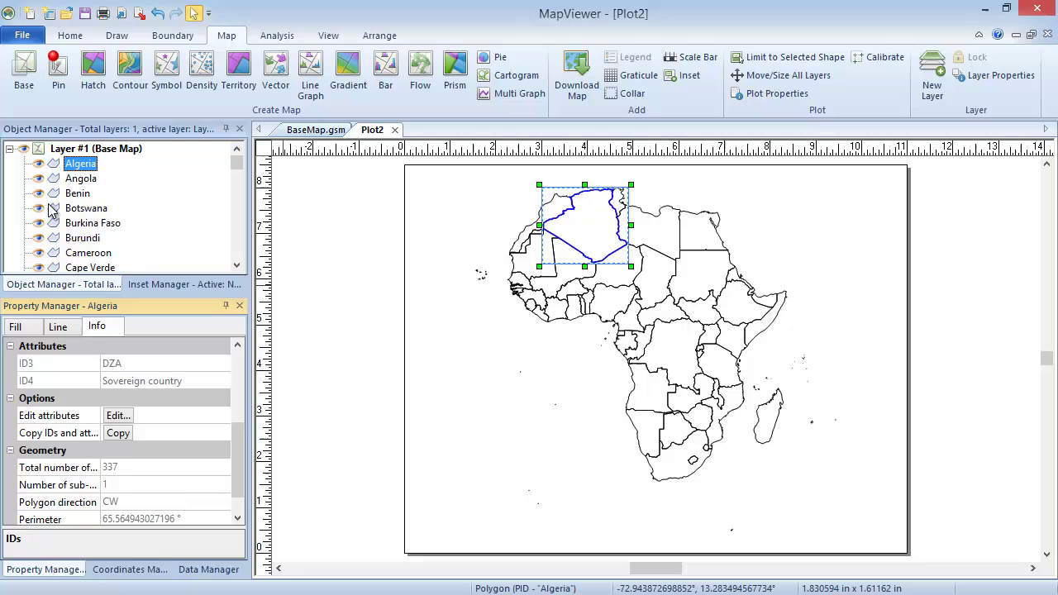
Select all countries in the Africa layer and display their PID names as labels.
right_click(38, 152)
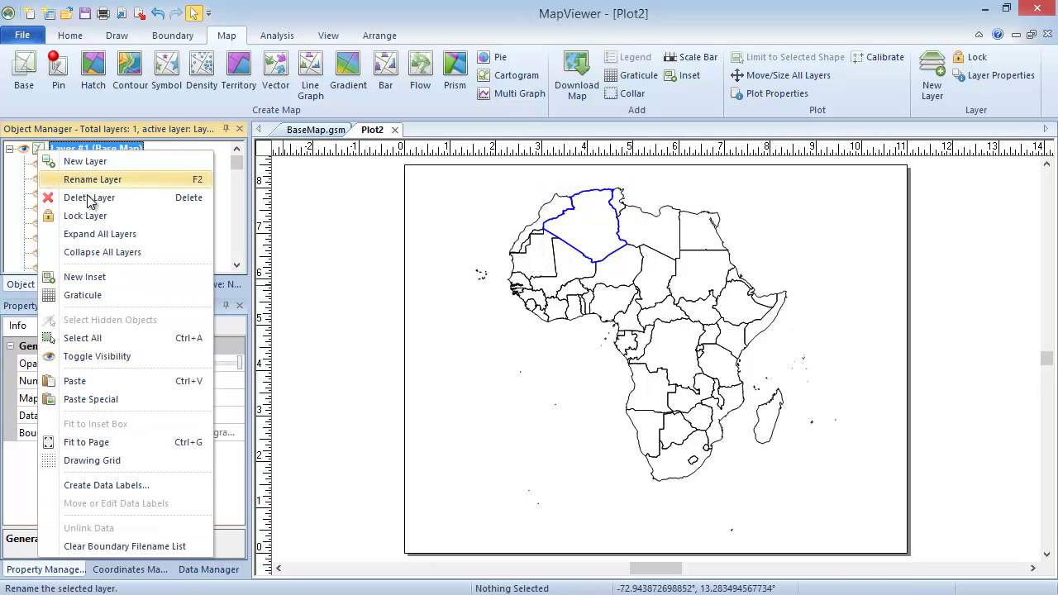
click(139, 337)
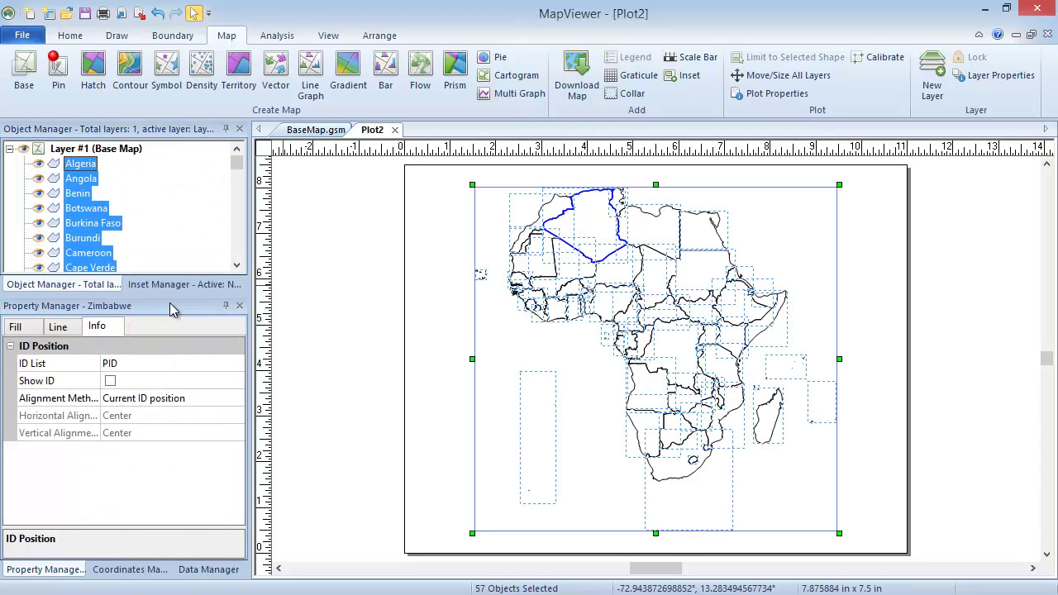
click(140, 370)
click(138, 378)
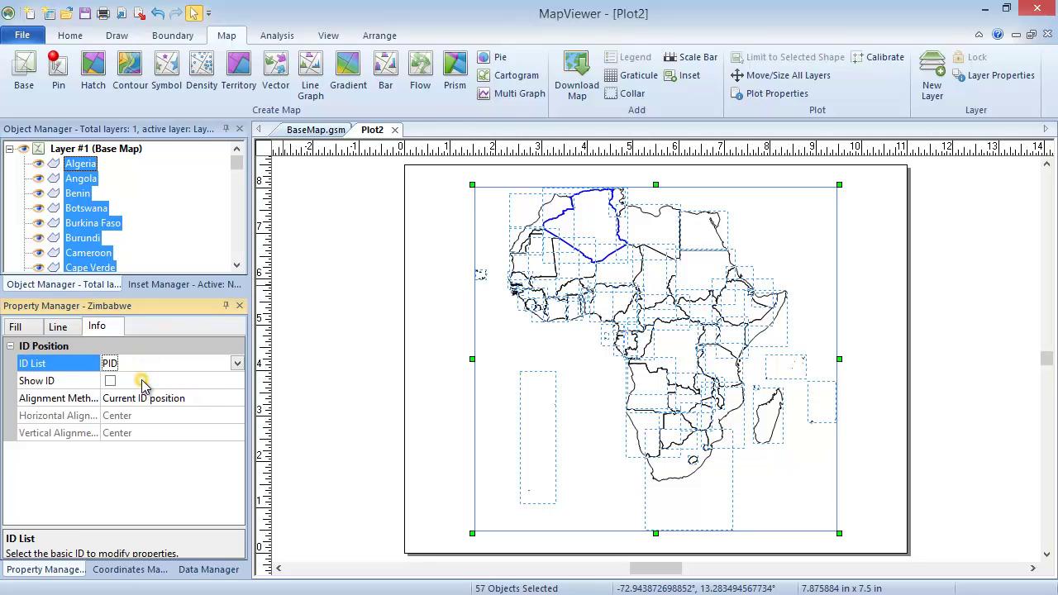
click(110, 381)
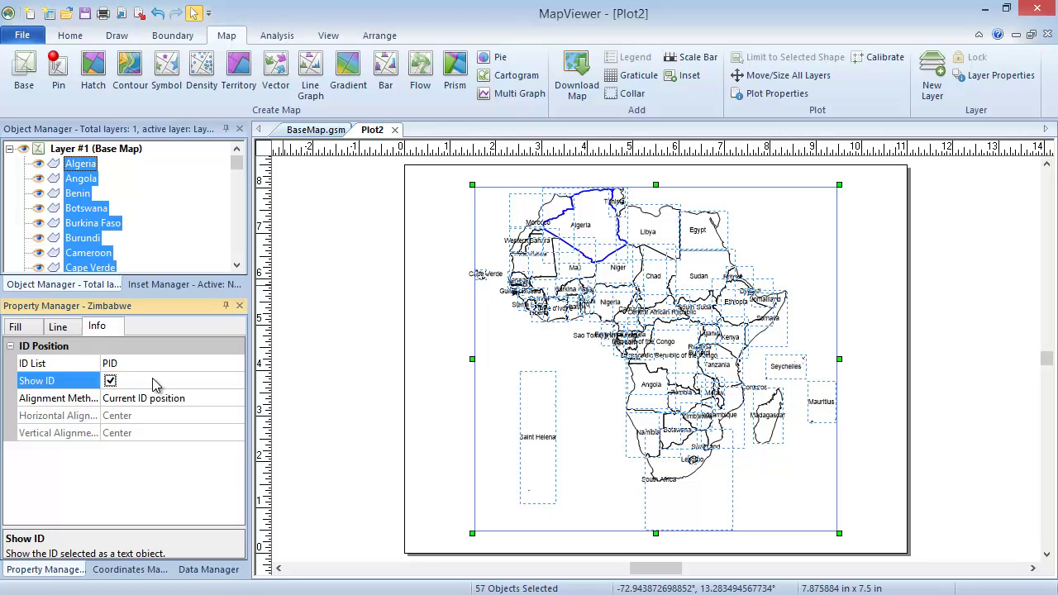
click(171, 35)
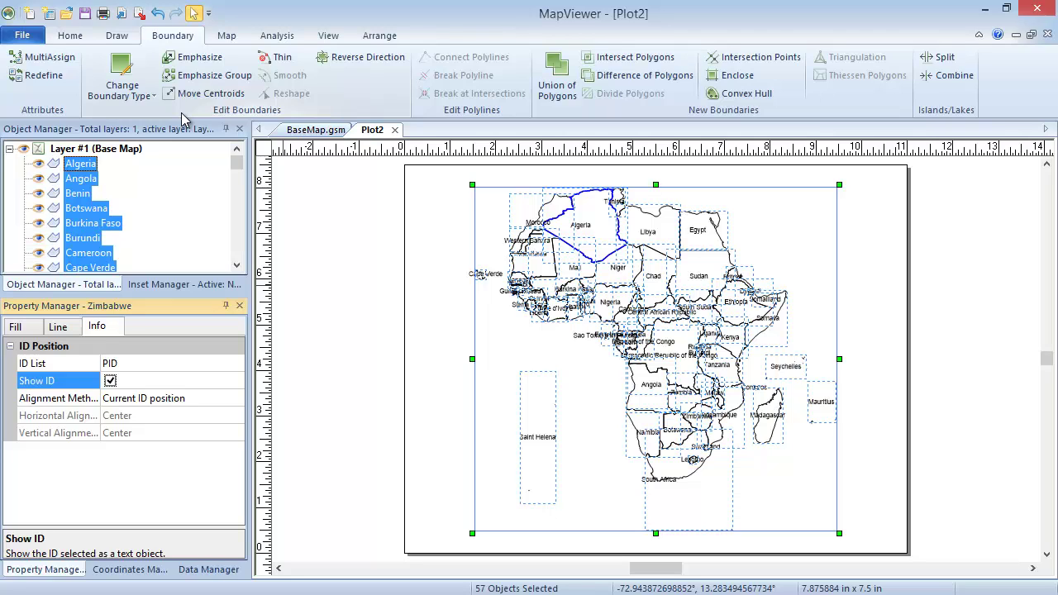
Switch back to the Map ribbon commands.
click(225, 37)
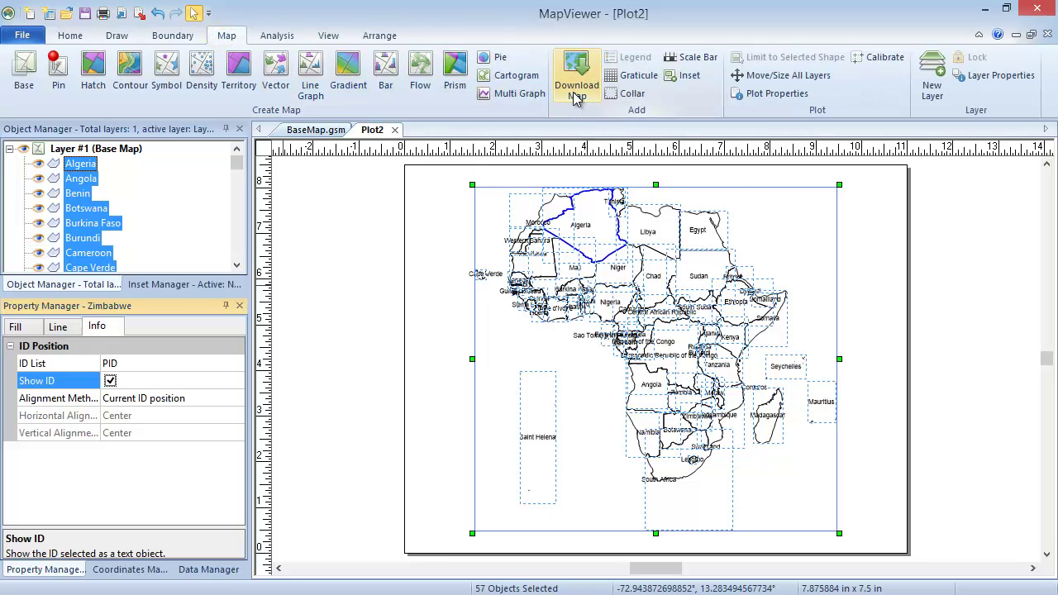
Open Download Online Maps and bring up the Favorites context menu.
click(576, 93)
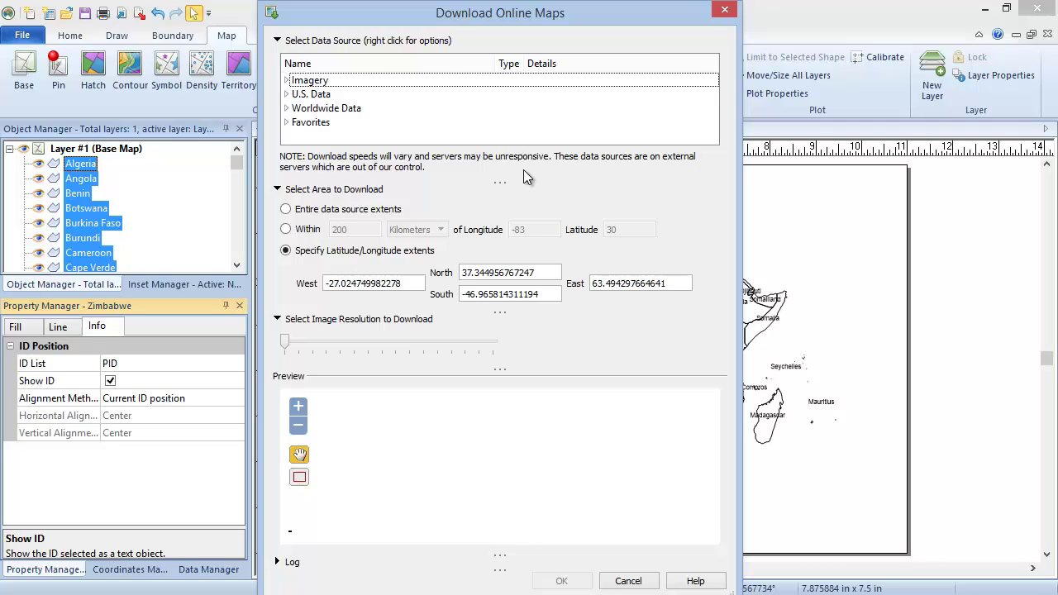
right_click(324, 134)
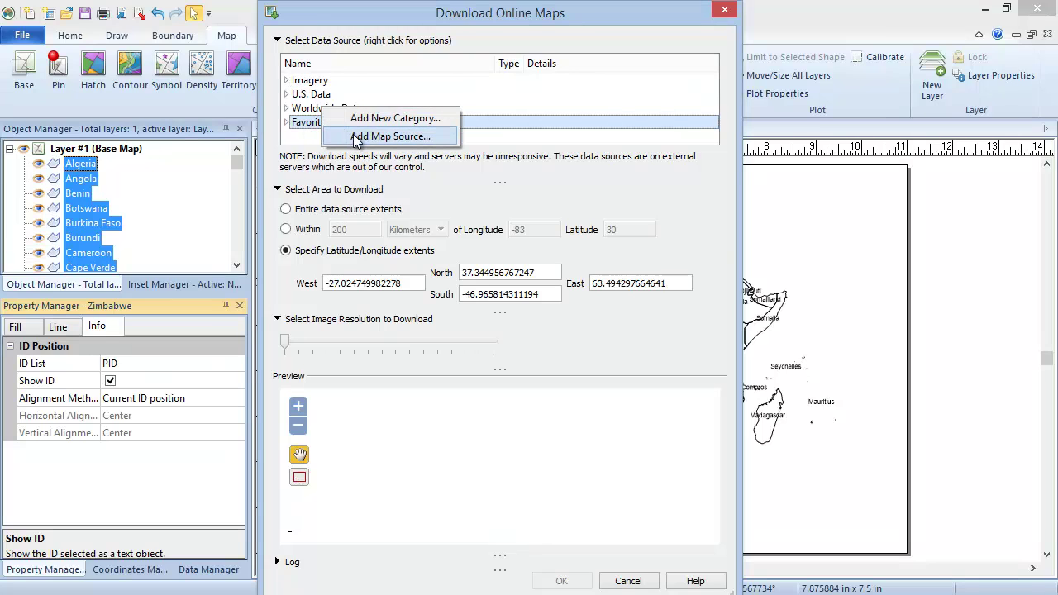
click(356, 137)
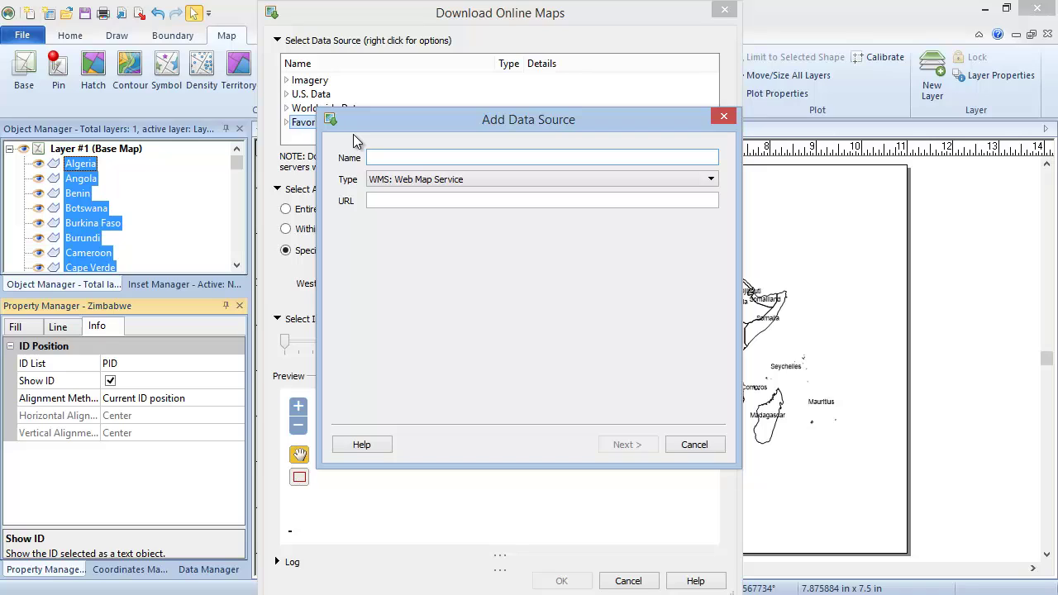
click(388, 200)
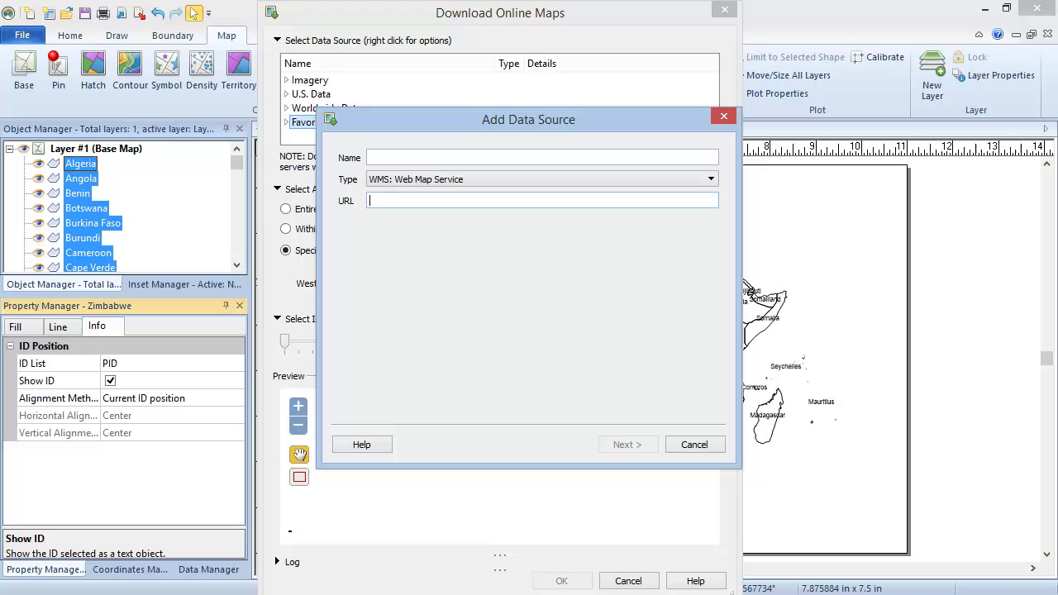
text(http://irs.gis-lab.info/)
click(384, 157)
text(Global IRS Server)
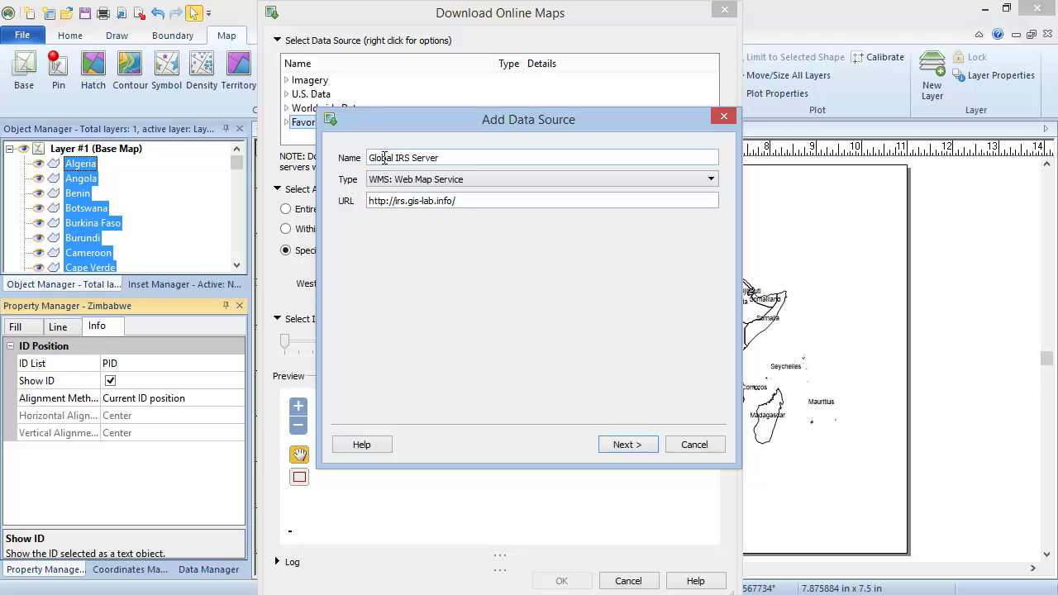
click(649, 443)
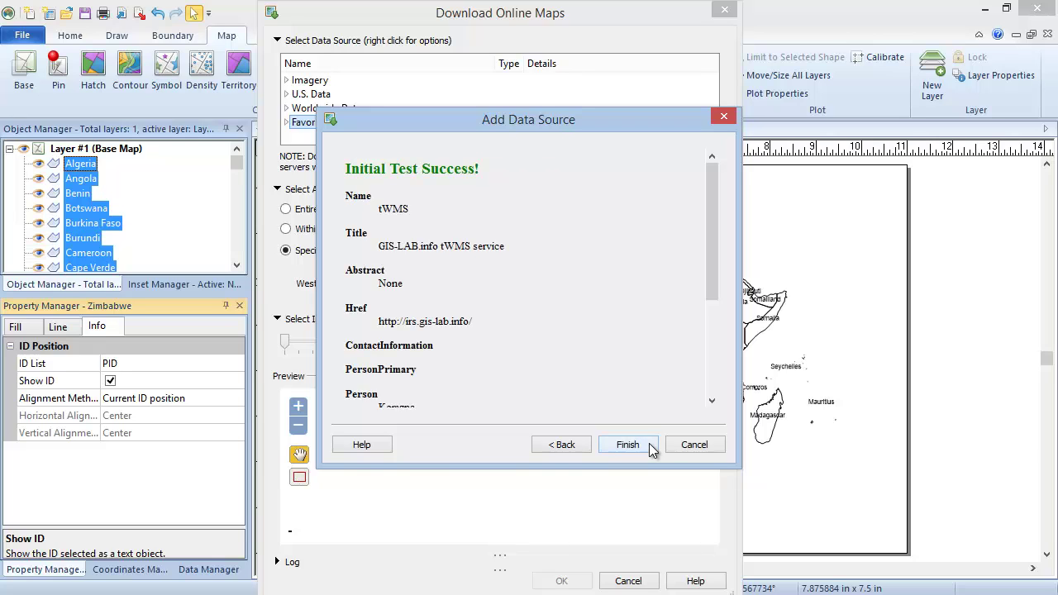
Finish the Global IRS Server source and select its Landsat from onearth.jpl.nasa.gov layer.
click(649, 444)
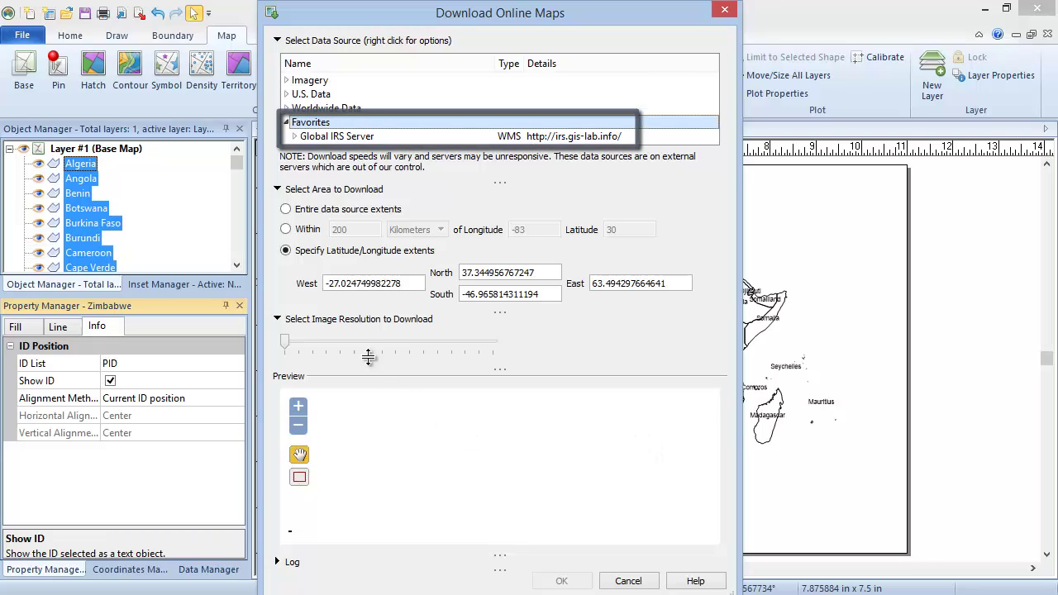
click(295, 136)
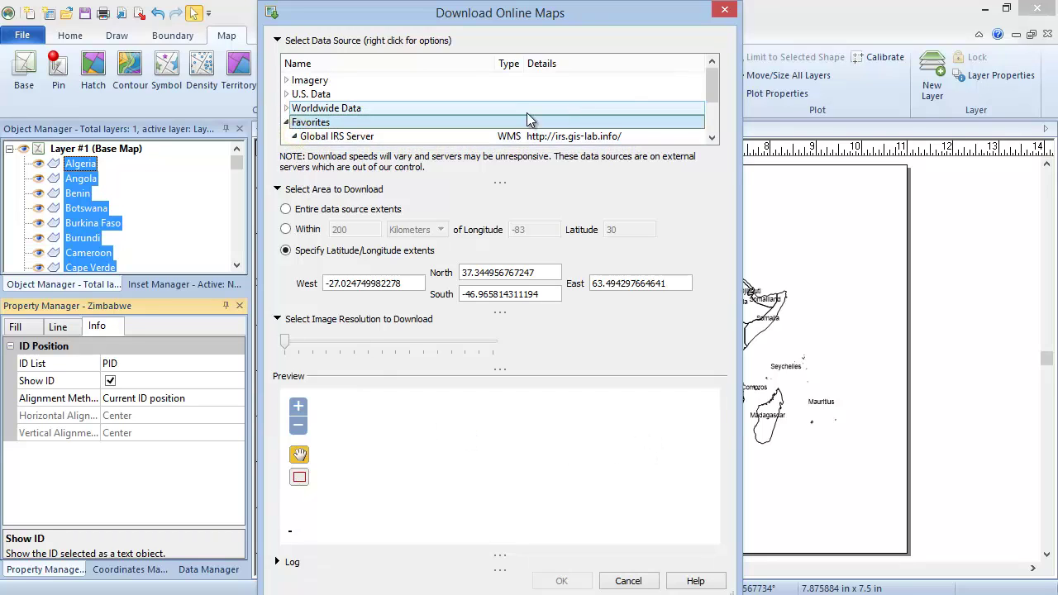
drag(713, 84, 714, 113)
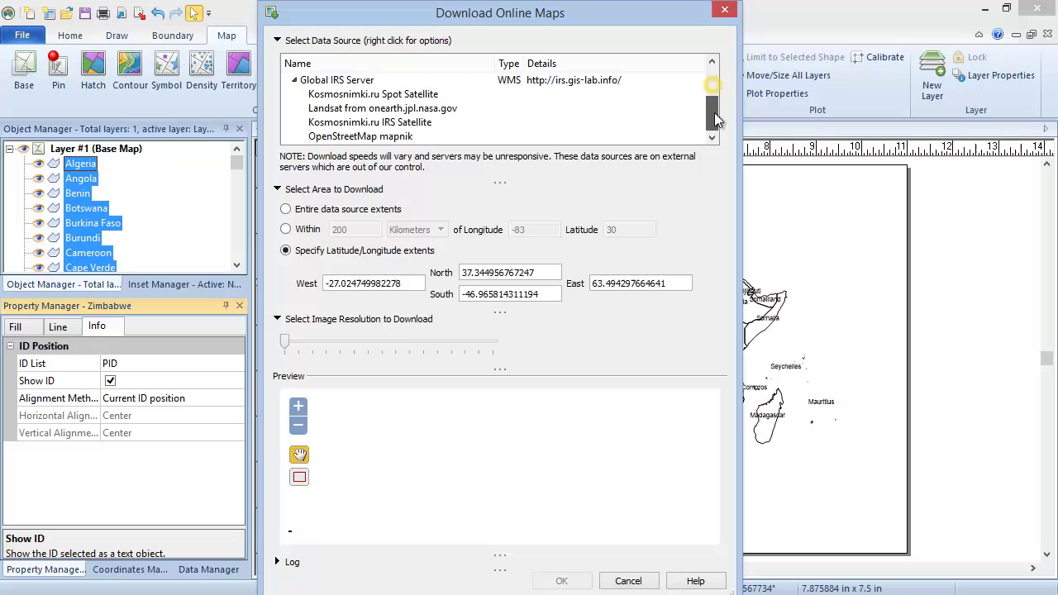
click(526, 108)
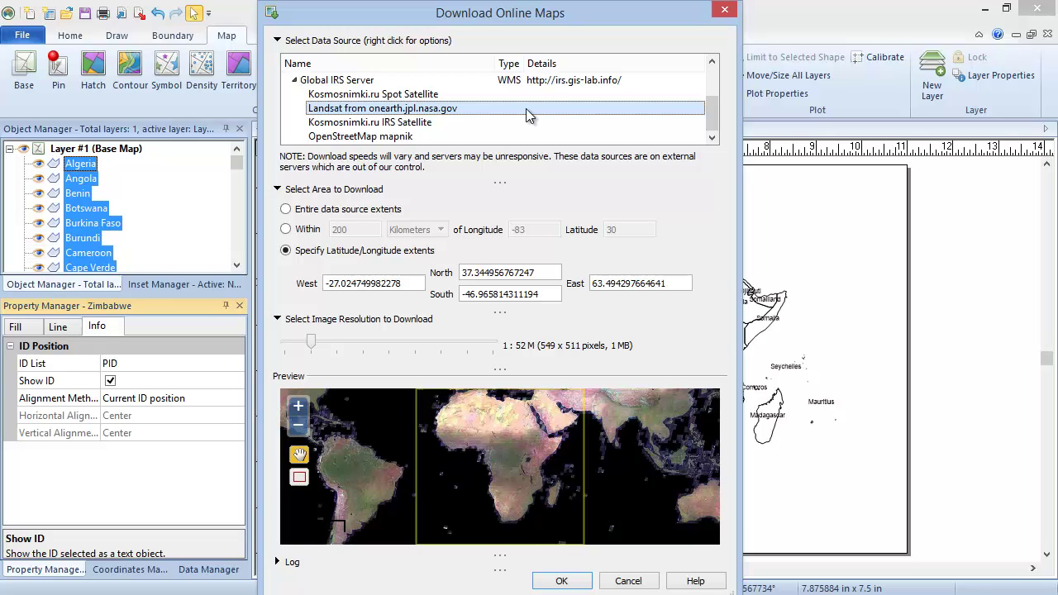
Draw a download box over northern and eastern Africa and download the Landsat image.
click(299, 480)
drag(477, 405, 554, 473)
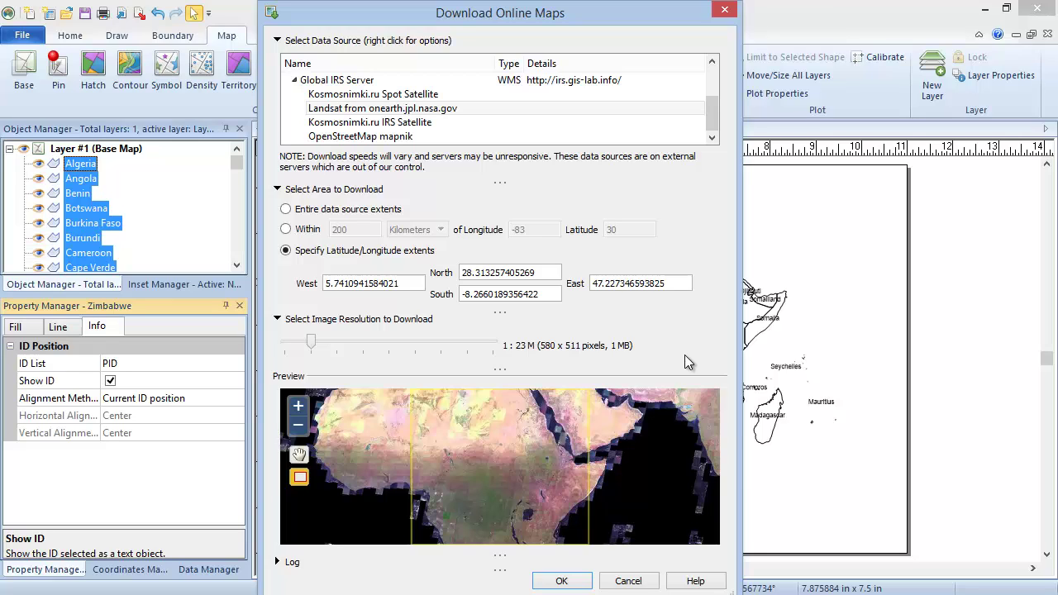
click(586, 582)
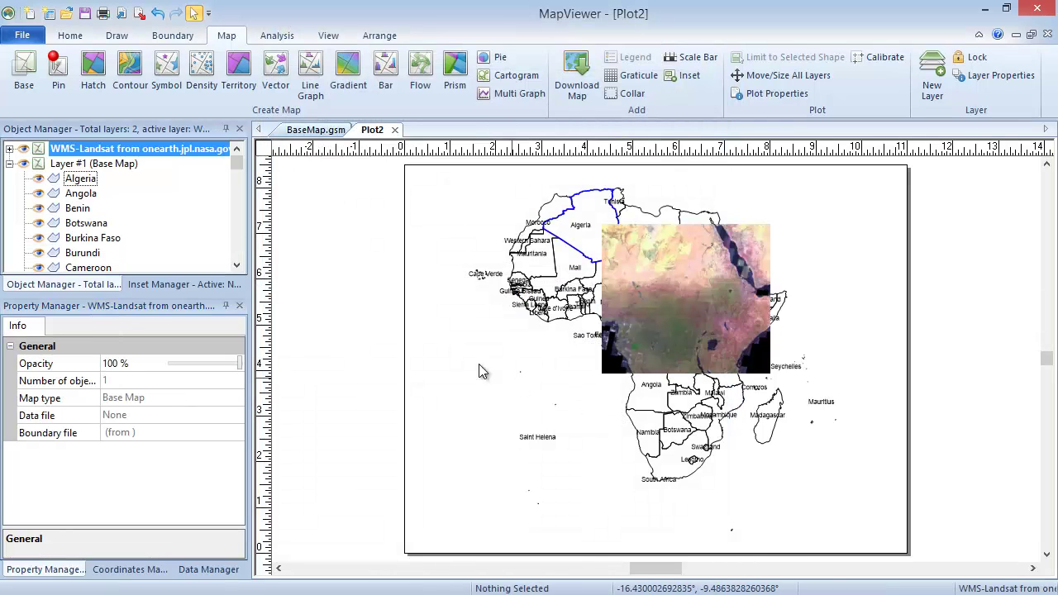
Collapse Layer #1 and drag it above the WMS-Landsat image layer.
click(10, 165)
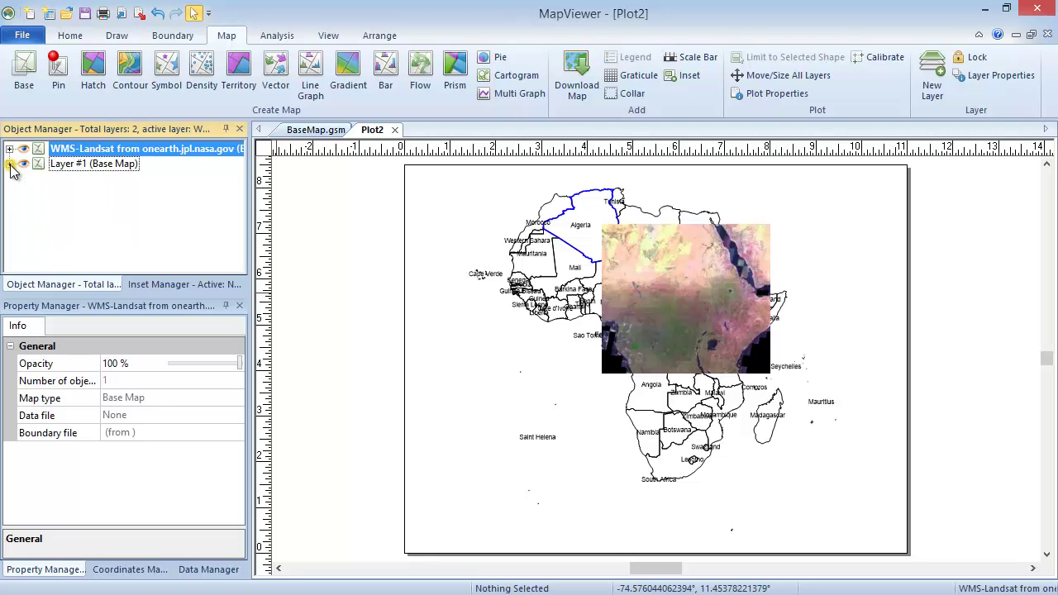
click(73, 164)
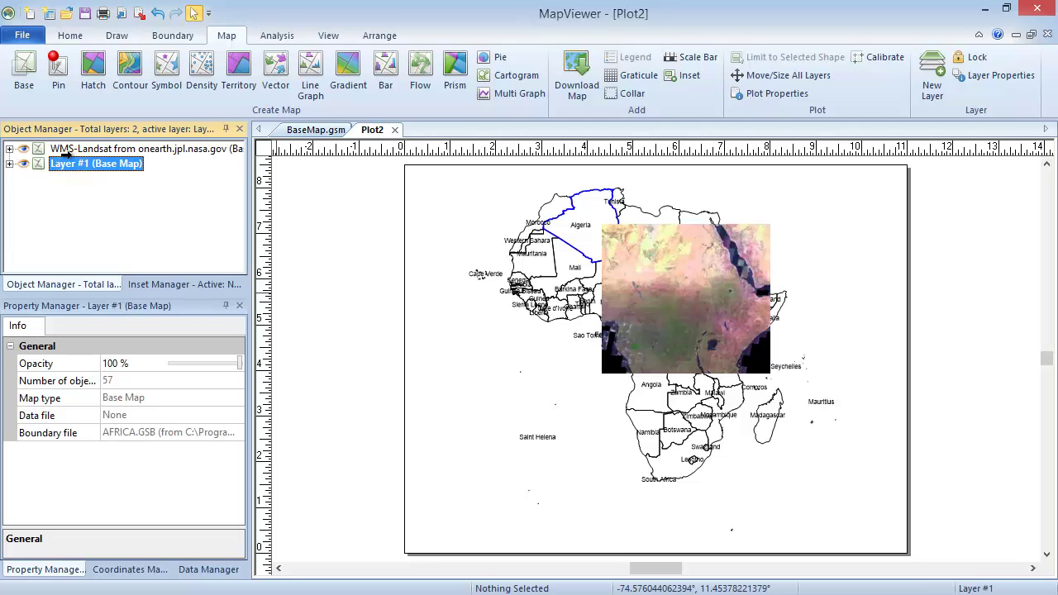
drag(66, 153, 71, 149)
drag(71, 149, 66, 143)
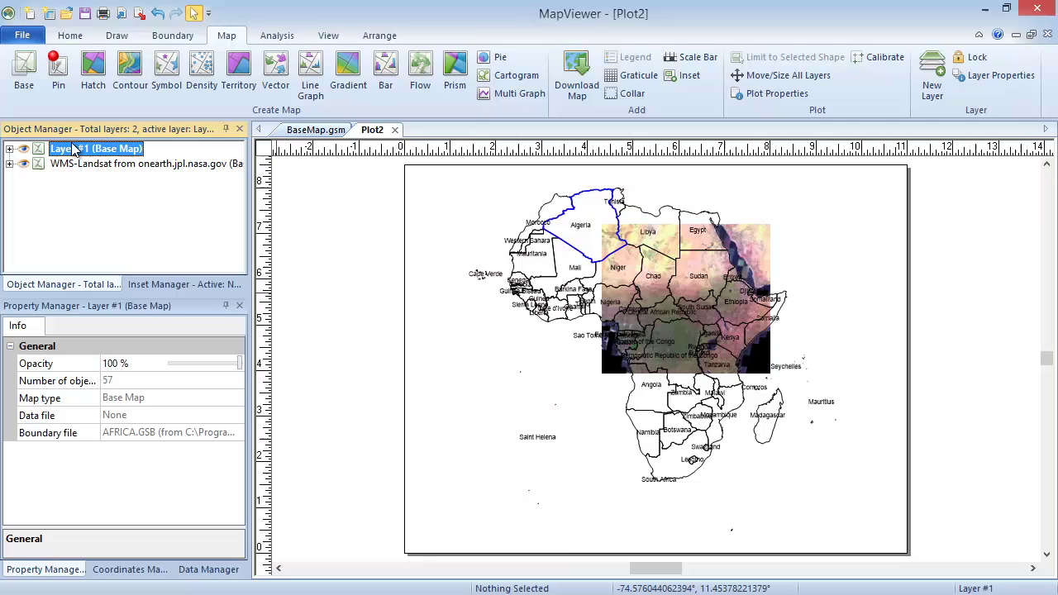